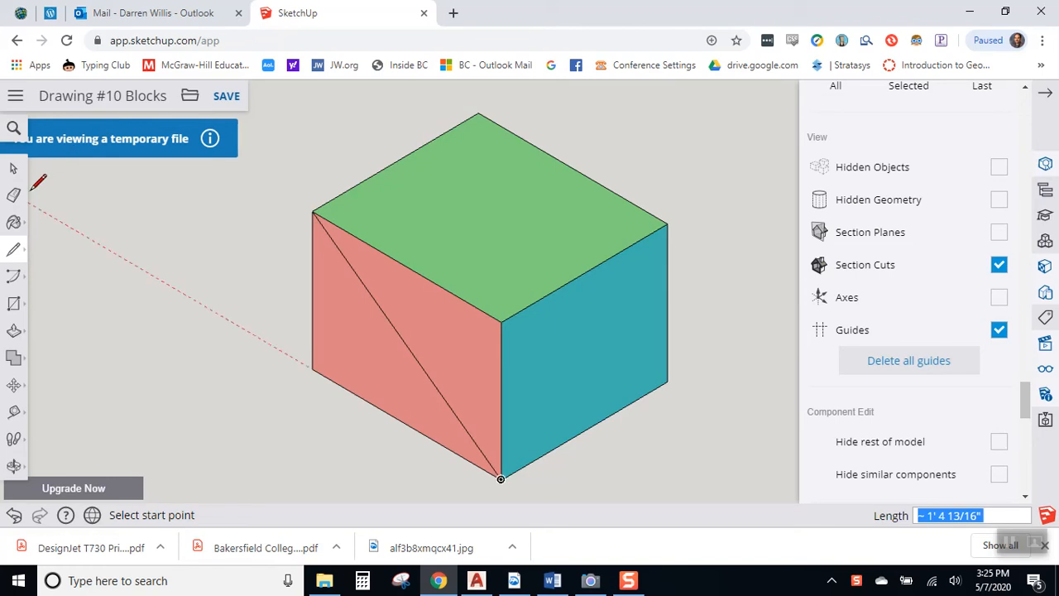
- Push the upper triangle of the block's red side back 1' and paint the resulting inclined face yellow
{"action": "left_click", "coordinate": [14, 332]}
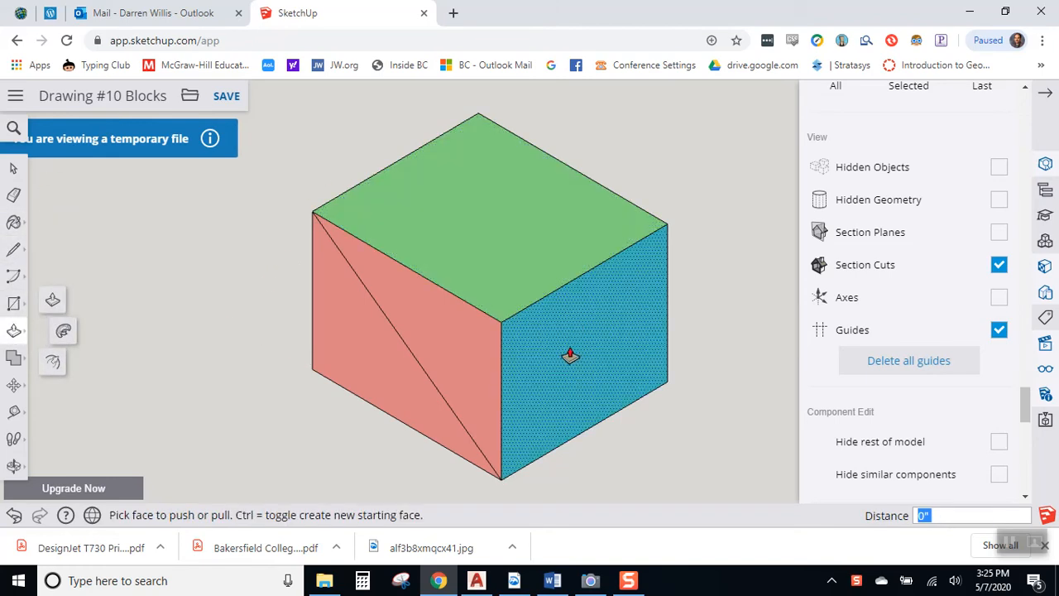
{"action": "left_click_drag", "start_coordinate": [420, 308], "coordinate": [667, 183]}
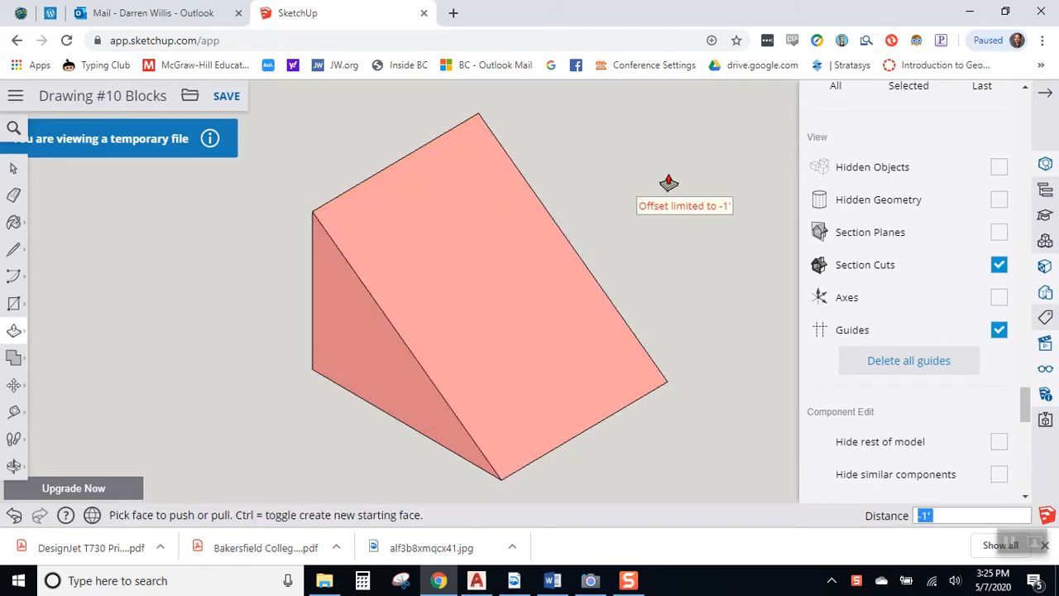
{"action": "left_click", "coordinate": [17, 224]}
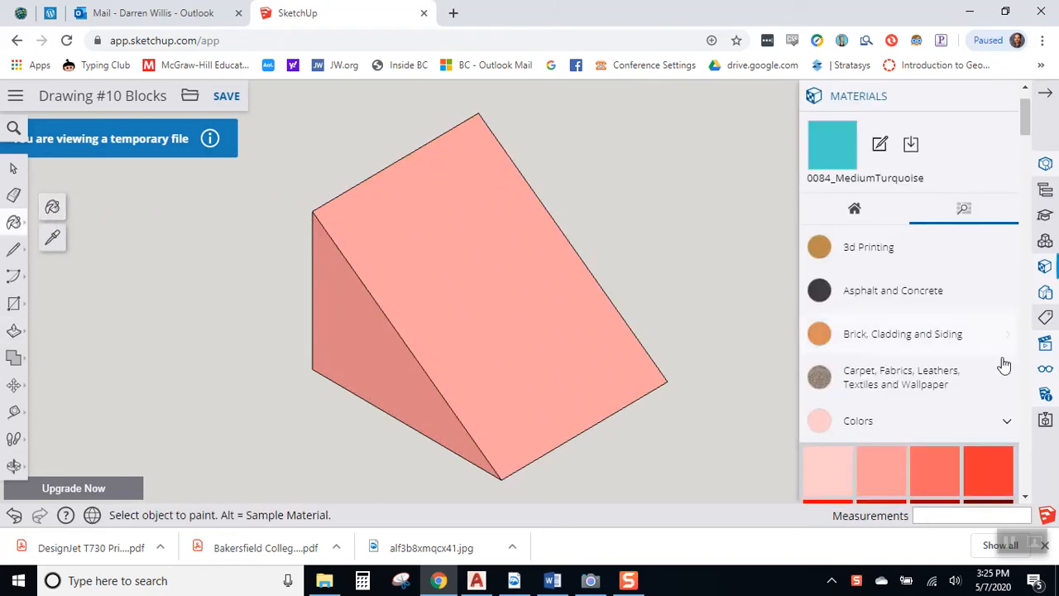
{"action": "scroll", "coordinate": [986, 409], "scroll_direction": "down", "scroll_amount": 1}
{"action": "scroll", "coordinate": [985, 410], "scroll_direction": "down", "scroll_amount": 7}
{"action": "left_click", "coordinate": [977, 359]}
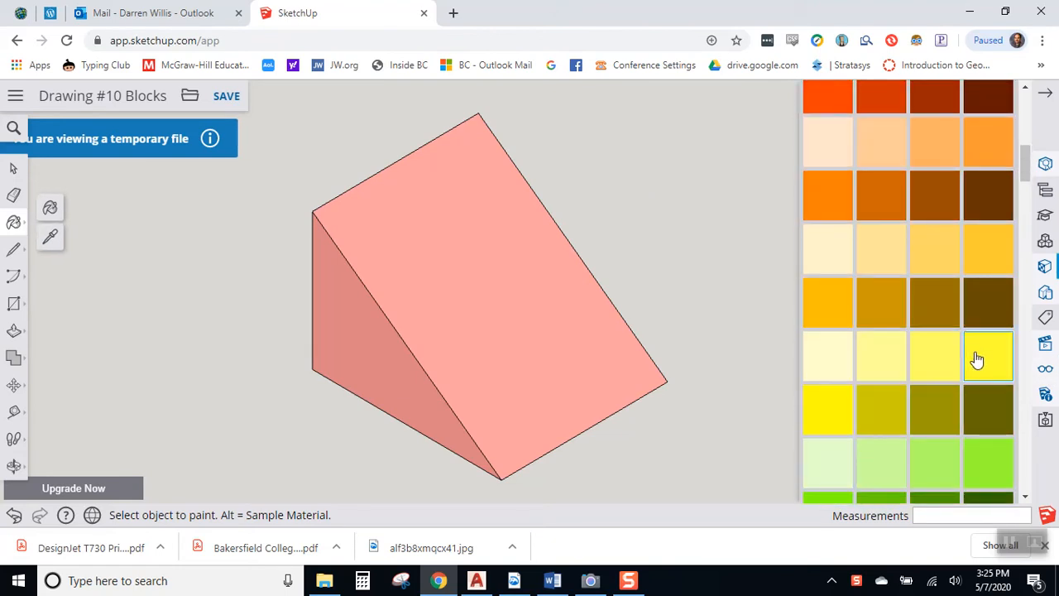
{"action": "left_click", "coordinate": [488, 249]}
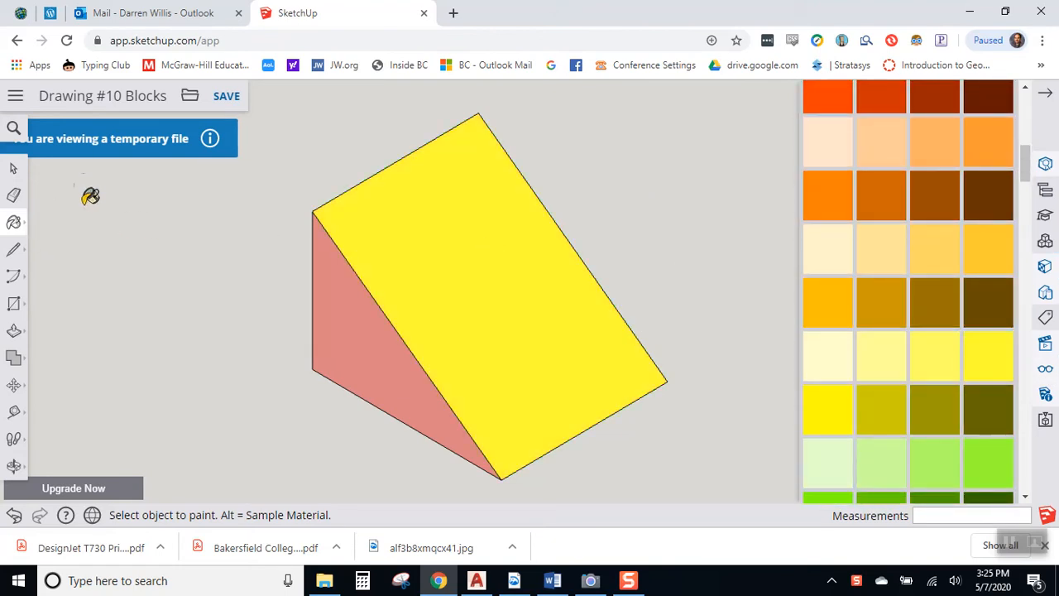
{"action": "left_click", "coordinate": [14, 169]}
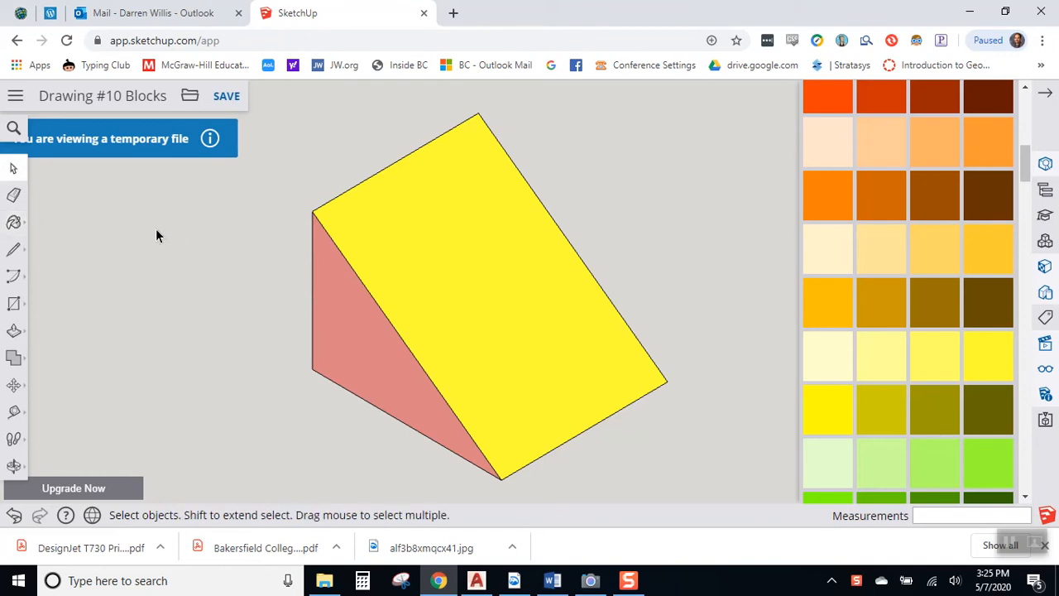
- Examine the wedge's triangular side and inclined yellow face from an angle and square-on to the triangular side
{"action": "middle_click_drag", "start_coordinate": [343, 299], "coordinate": [326, 279]}
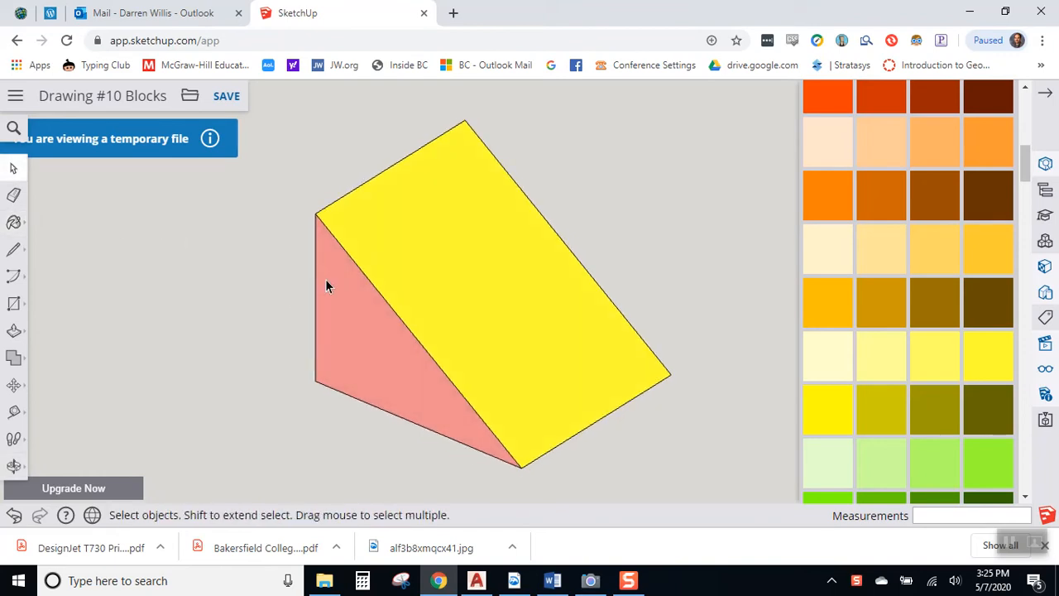
{"action": "left_click", "coordinate": [367, 349]}
{"action": "left_click", "coordinate": [339, 422]}
{"action": "left_click", "coordinate": [482, 279]}
{"action": "left_click", "coordinate": [733, 355]}
{"action": "left_click", "coordinate": [525, 343]}
{"action": "left_click", "coordinate": [698, 406]}
{"action": "key", "text": "o"}
{"action": "left_click_drag", "start_coordinate": [496, 429], "coordinate": [686, 268]}
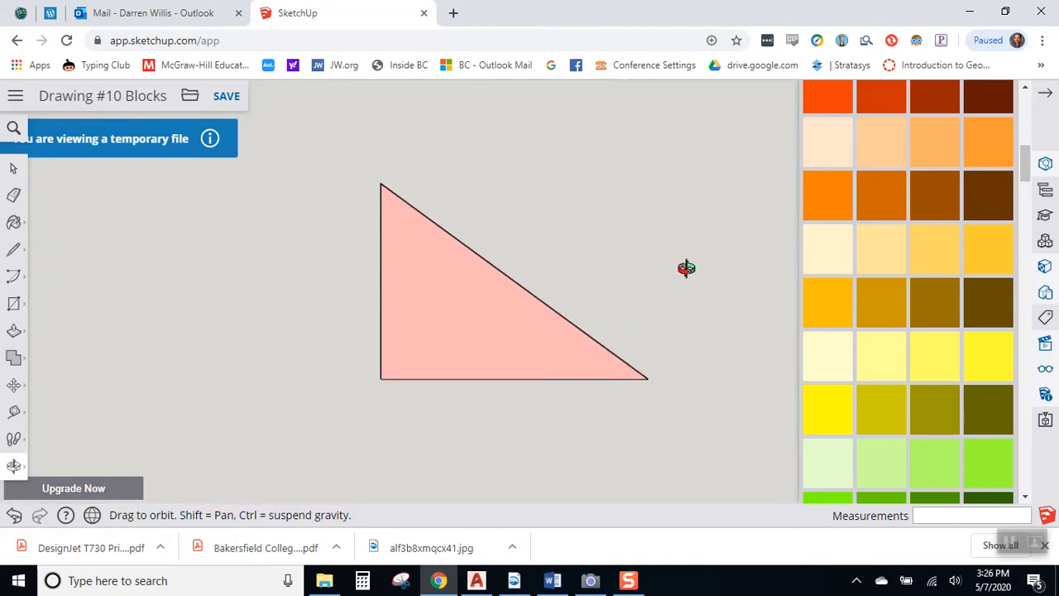
- Show the wedge in the standard front view and compare it with the hand-drawn sketch in the Camera app
{"action": "key", "text": "space"}
{"action": "scroll", "coordinate": [997, 331], "scroll_direction": "down", "scroll_amount": 15}
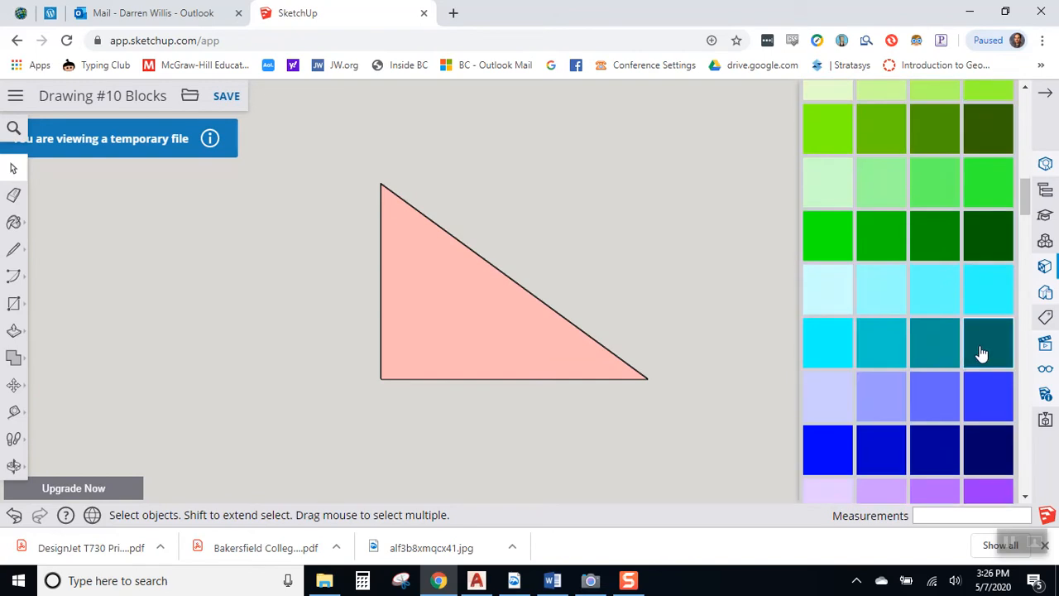
{"action": "scroll", "coordinate": [889, 323], "scroll_direction": "down", "scroll_amount": 20}
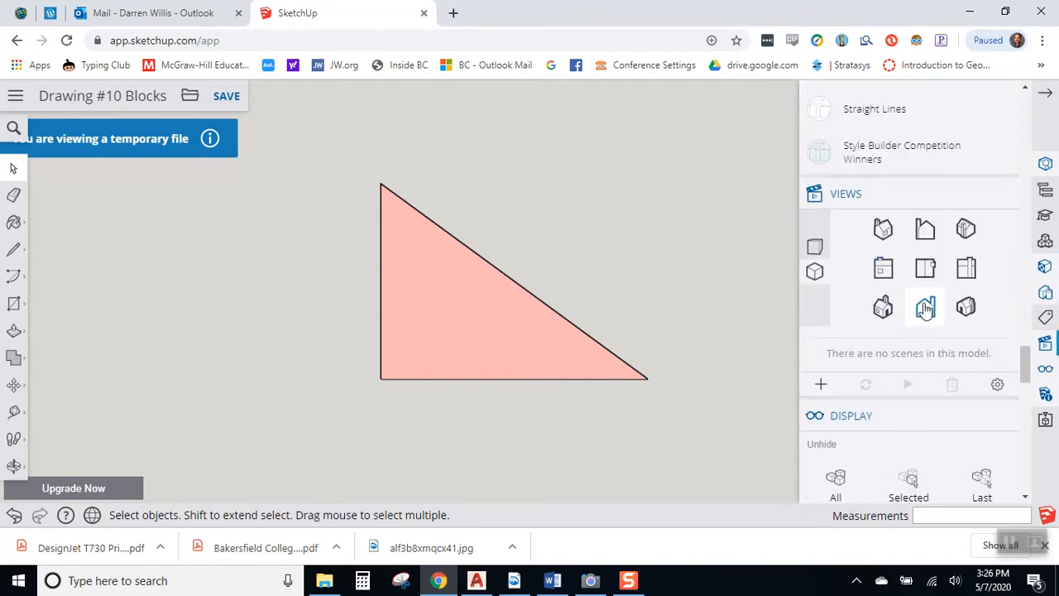
{"action": "left_click", "coordinate": [925, 307]}
{"action": "scroll", "coordinate": [667, 381], "scroll_direction": "up", "scroll_amount": 1}
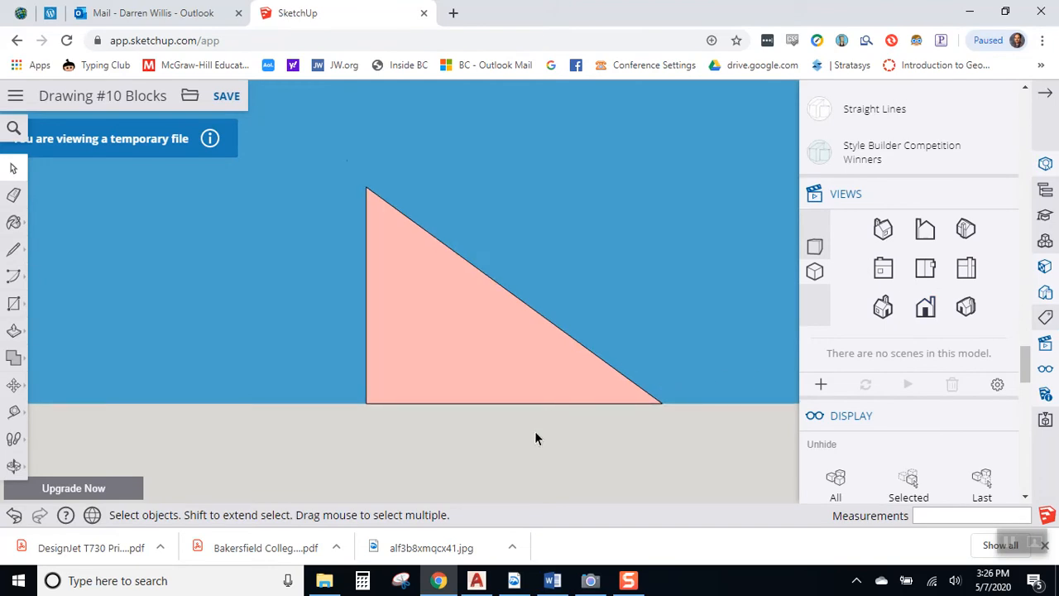
{"action": "scroll", "coordinate": [544, 433], "scroll_direction": "up", "scroll_amount": 1}
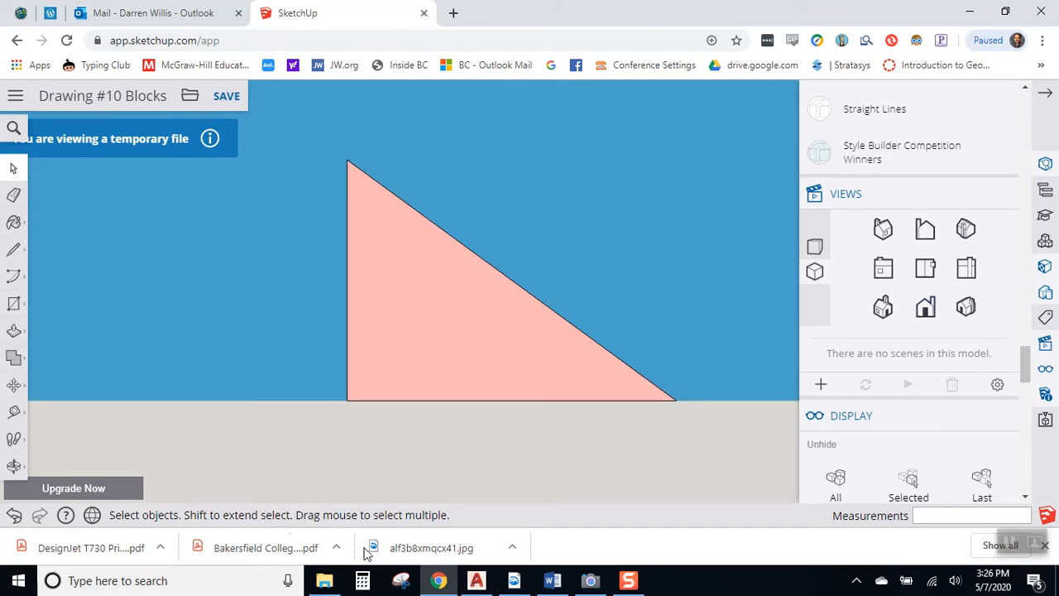
{"action": "left_click", "coordinate": [594, 583]}
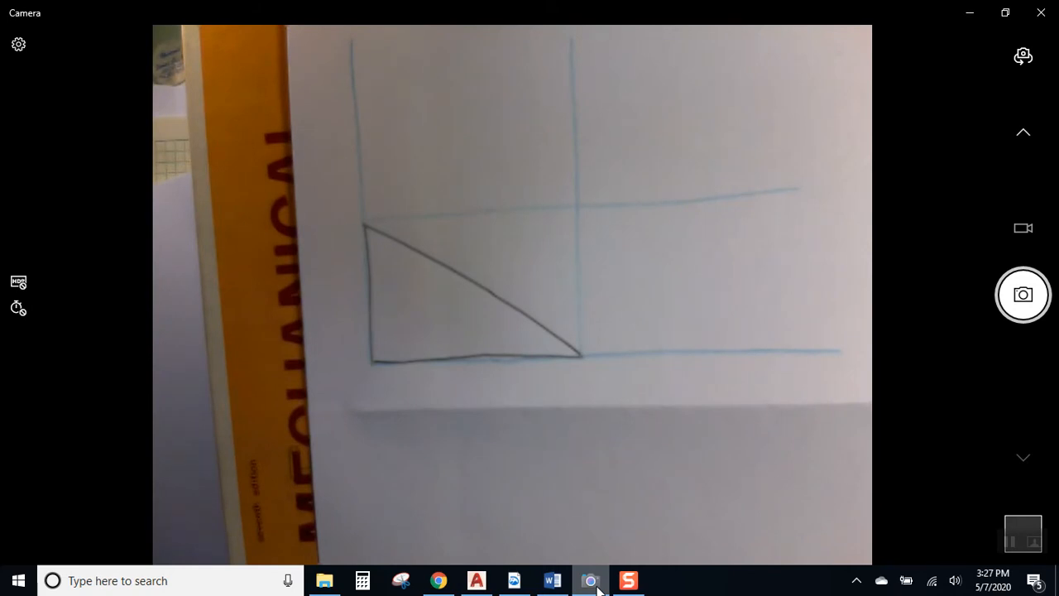
{"action": "left_click", "coordinate": [443, 584]}
- Compare how the wedge's inclined yellow face appears in the standard top view and right side view
{"action": "middle_click_drag", "start_coordinate": [527, 199], "coordinate": [418, 285]}
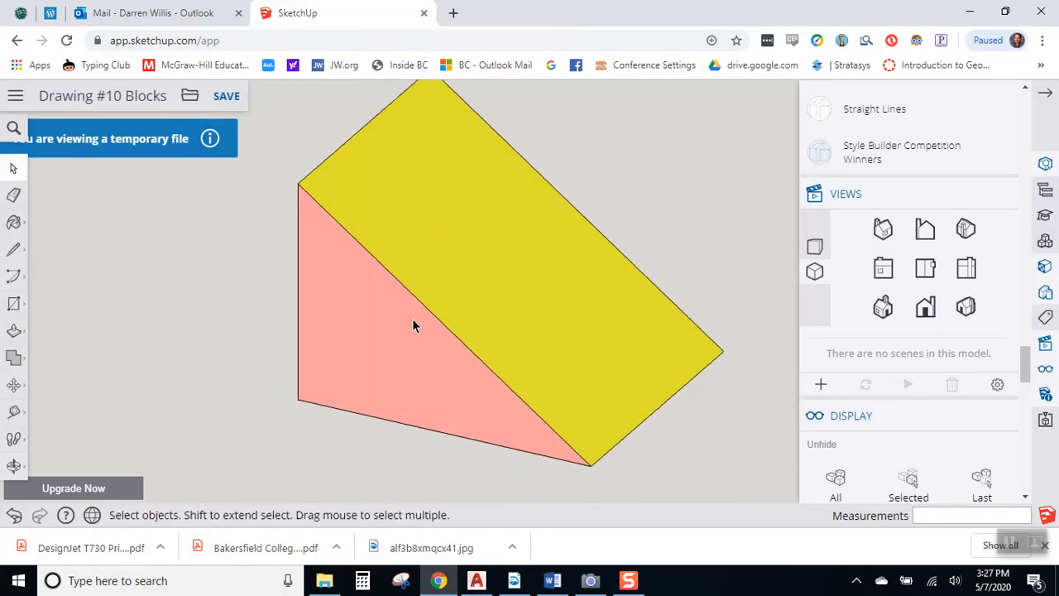
{"action": "scroll", "coordinate": [419, 286], "scroll_direction": "down", "scroll_amount": 2}
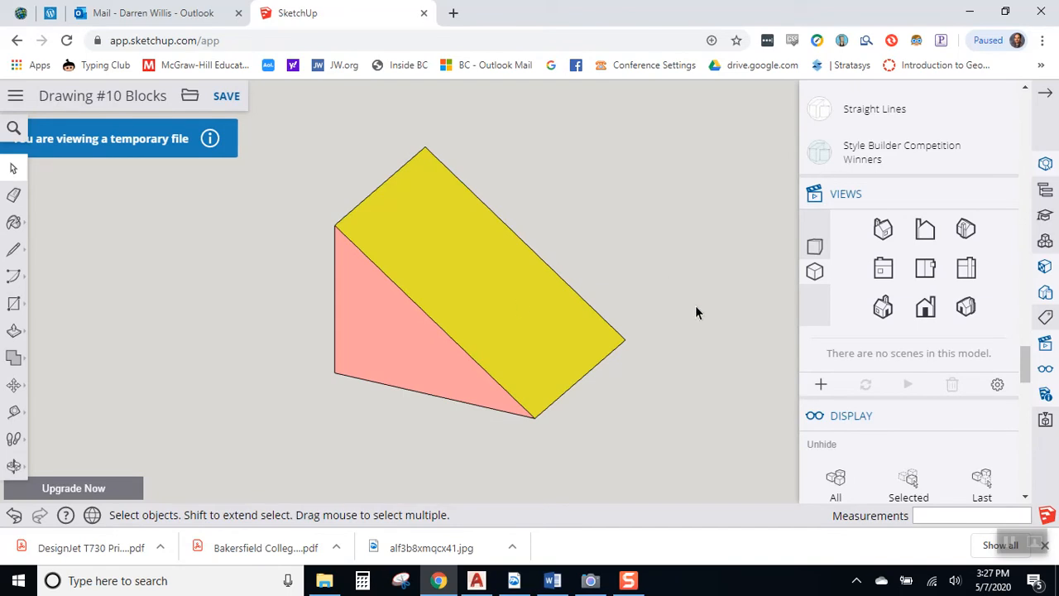
{"action": "left_click", "coordinate": [925, 269]}
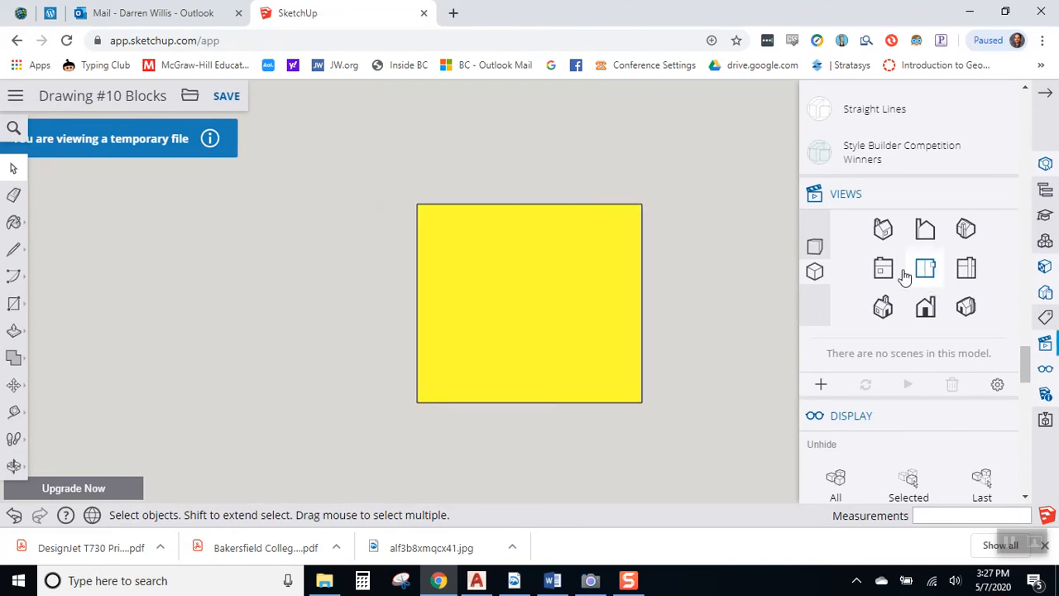
{"action": "middle_click_drag", "start_coordinate": [651, 346], "coordinate": [624, 334]}
{"action": "left_click", "coordinate": [925, 271]}
{"action": "middle_click_drag", "start_coordinate": [711, 415], "coordinate": [436, 324]}
{"action": "left_click", "coordinate": [966, 267]}
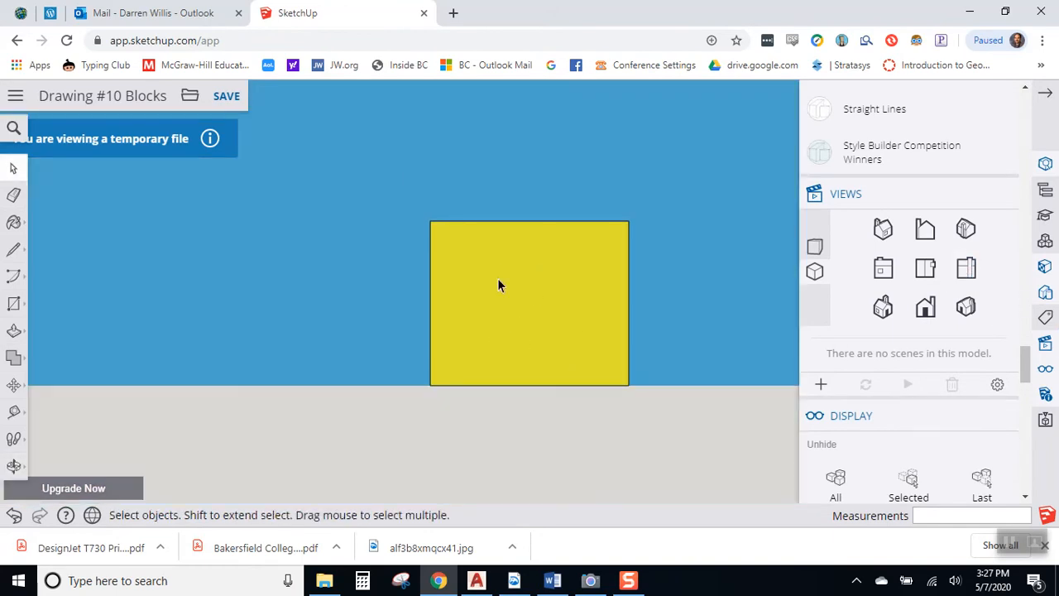
- Orbit the wedge back to a pictorial angle and highlight its yellow inclined face for inspection
{"action": "middle_click_drag", "start_coordinate": [460, 274], "coordinate": [389, 307]}
{"action": "scroll", "coordinate": [579, 365], "scroll_direction": "down", "scroll_amount": 3}
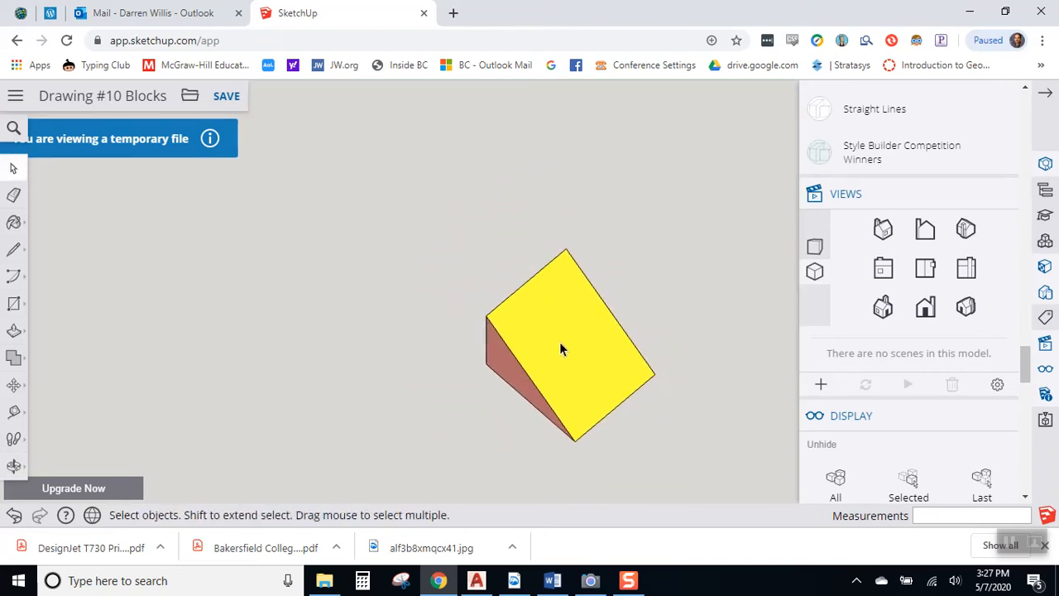
{"action": "scroll", "coordinate": [613, 418], "scroll_direction": "up", "scroll_amount": 4}
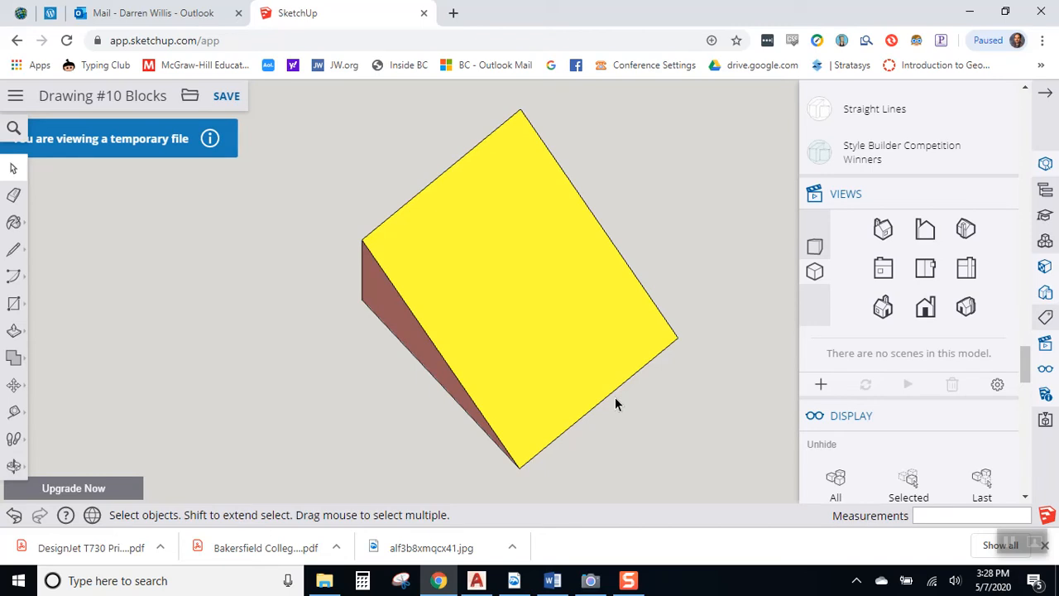
{"action": "middle_click_drag", "start_coordinate": [539, 339], "coordinate": [512, 238]}
{"action": "left_click", "coordinate": [480, 246]}
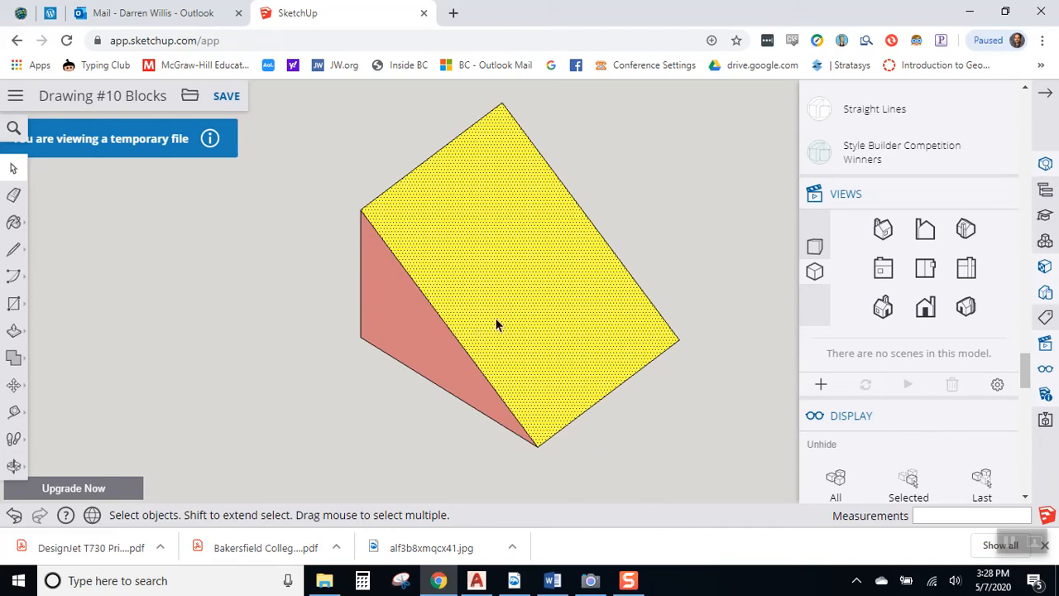
{"action": "left_click", "coordinate": [647, 194]}
{"action": "left_click", "coordinate": [485, 273]}
- Check the sketch in the Camera app and preview the "Inclined Planes" staircase drawing among the incline perspective images in the browser
{"action": "left_click", "coordinate": [593, 582]}
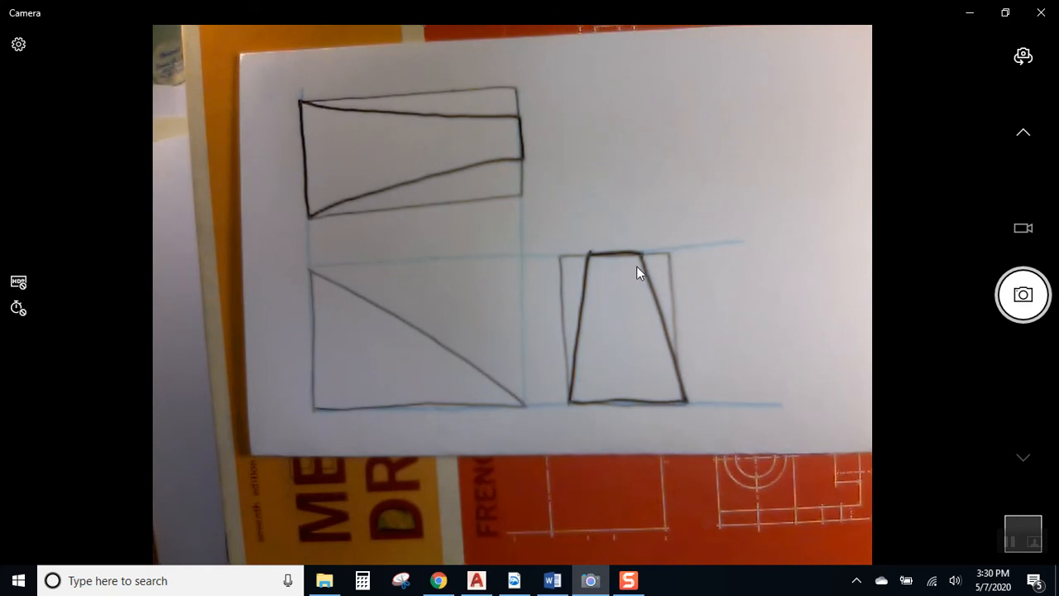
{"action": "left_click", "coordinate": [438, 580]}
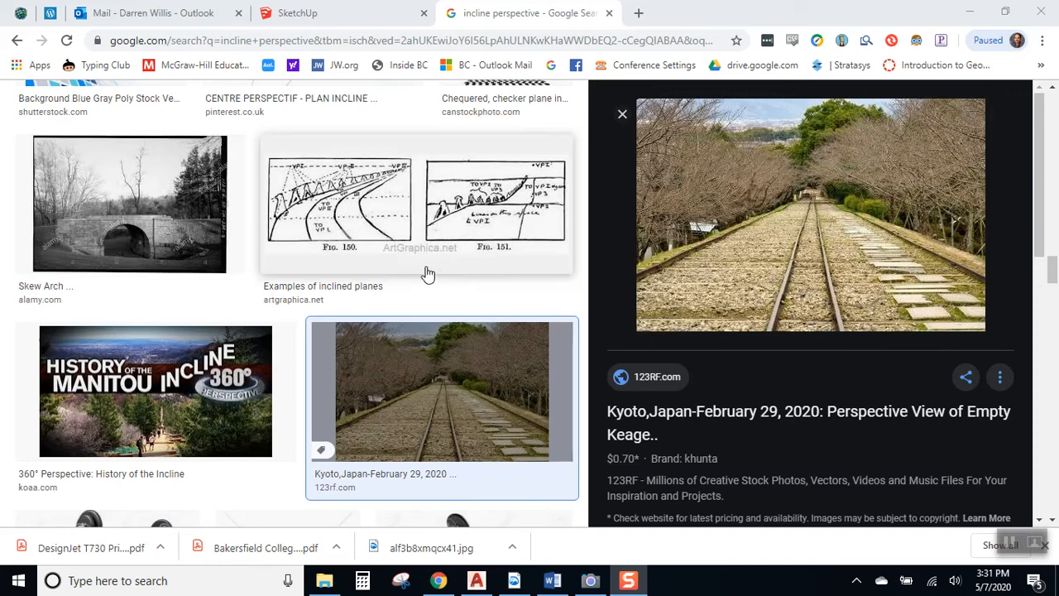
{"action": "scroll", "coordinate": [425, 273], "scroll_direction": "up", "scroll_amount": 15}
{"action": "scroll", "coordinate": [427, 273], "scroll_direction": "up", "scroll_amount": 8}
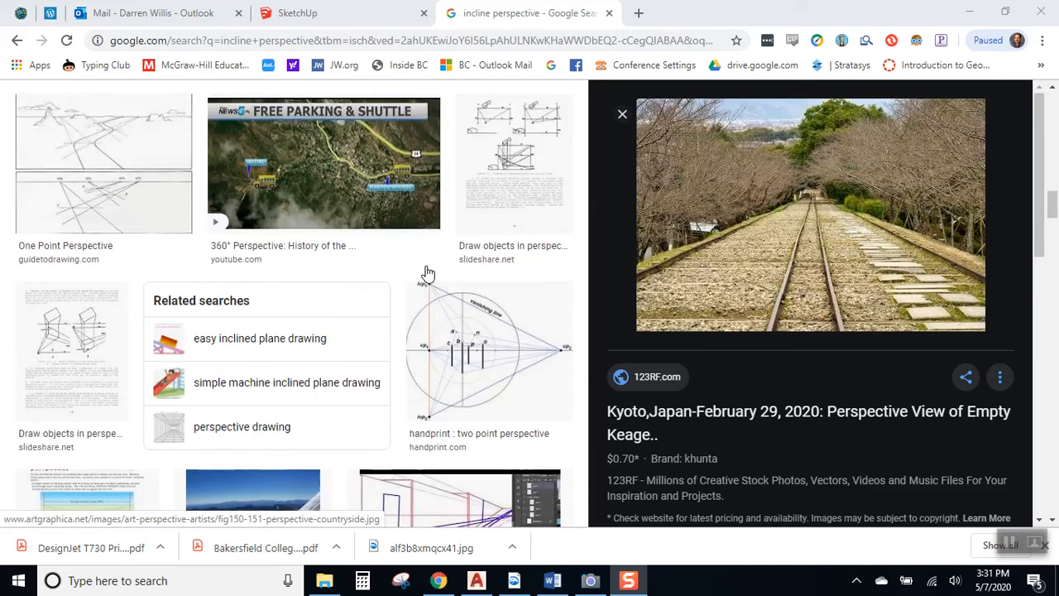
{"action": "scroll", "coordinate": [427, 273], "scroll_direction": "up", "scroll_amount": 5}
{"action": "scroll", "coordinate": [427, 273], "scroll_direction": "up", "scroll_amount": 4}
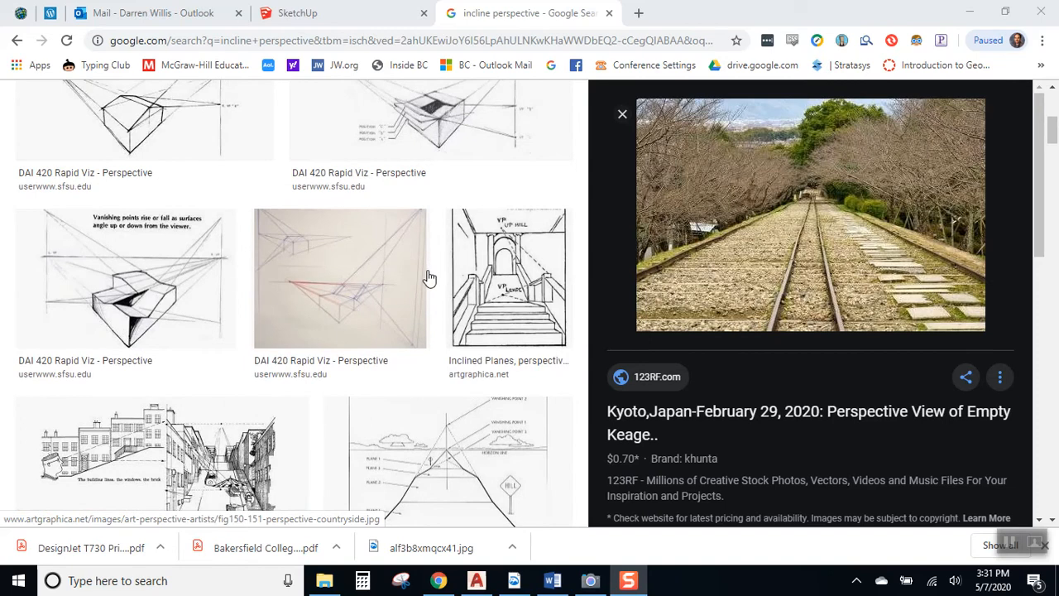
{"action": "left_click", "coordinate": [517, 310]}
{"action": "scroll", "coordinate": [883, 306], "scroll_direction": "up", "scroll_amount": 1}
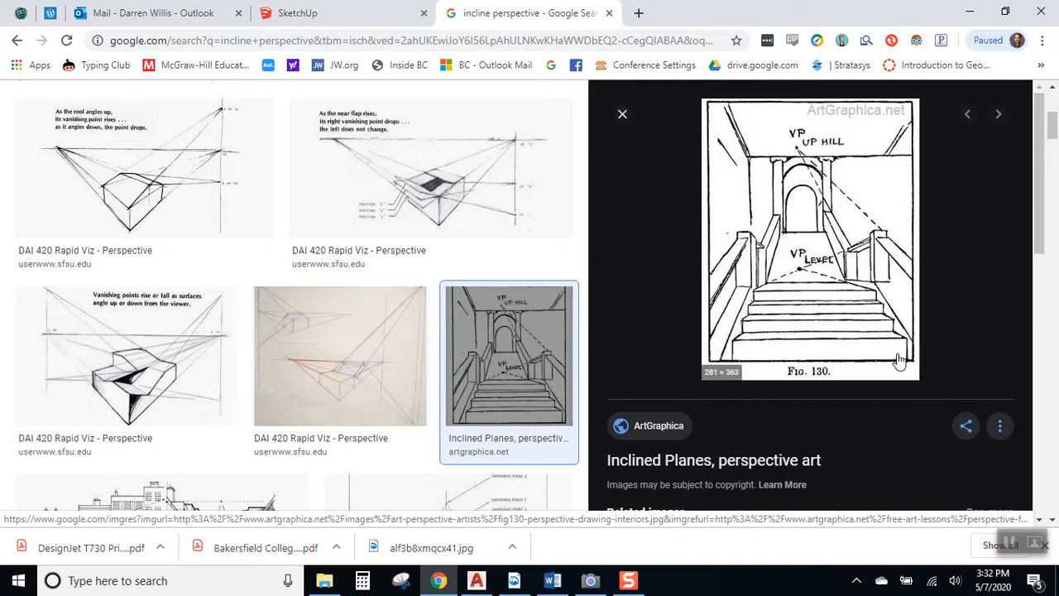
- Preview the "Foreshortened Cylinder" street perspective drawing and return to the full grid of image results
{"action": "left_click", "coordinate": [622, 115]}
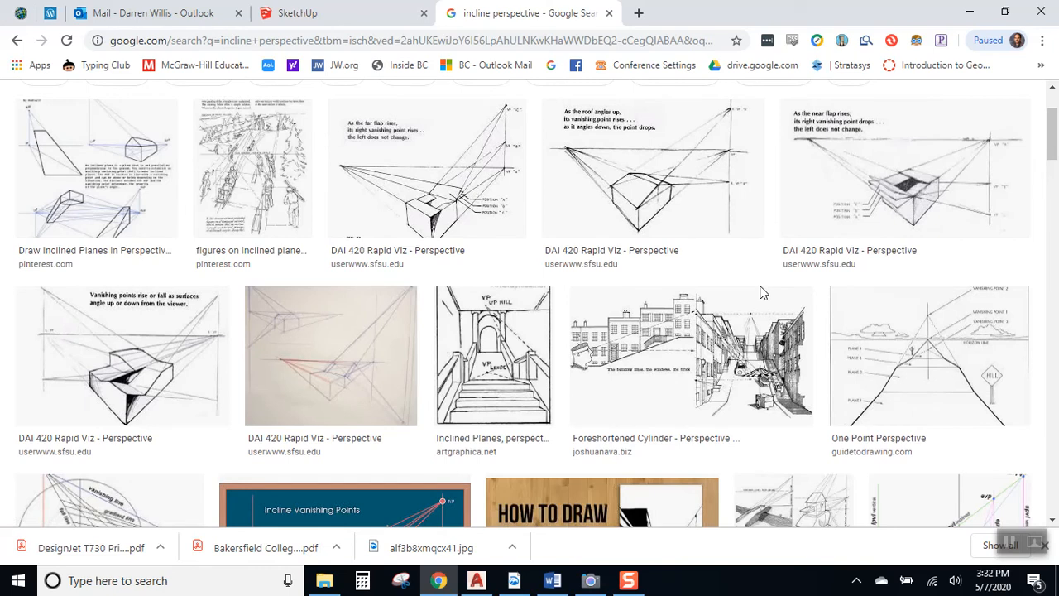
{"action": "left_click", "coordinate": [774, 387]}
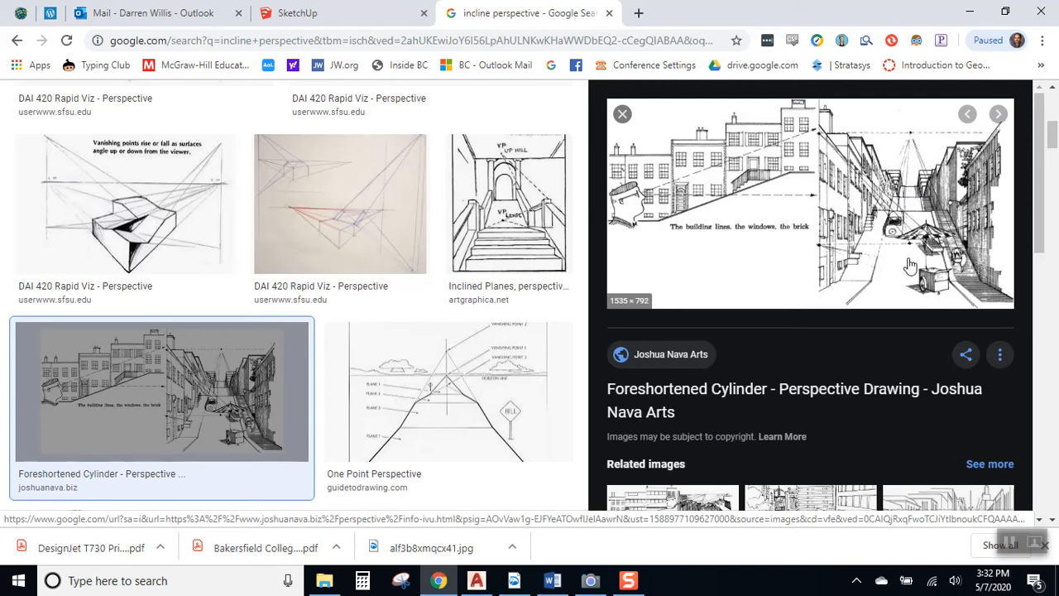
{"action": "left_click", "coordinate": [622, 115]}
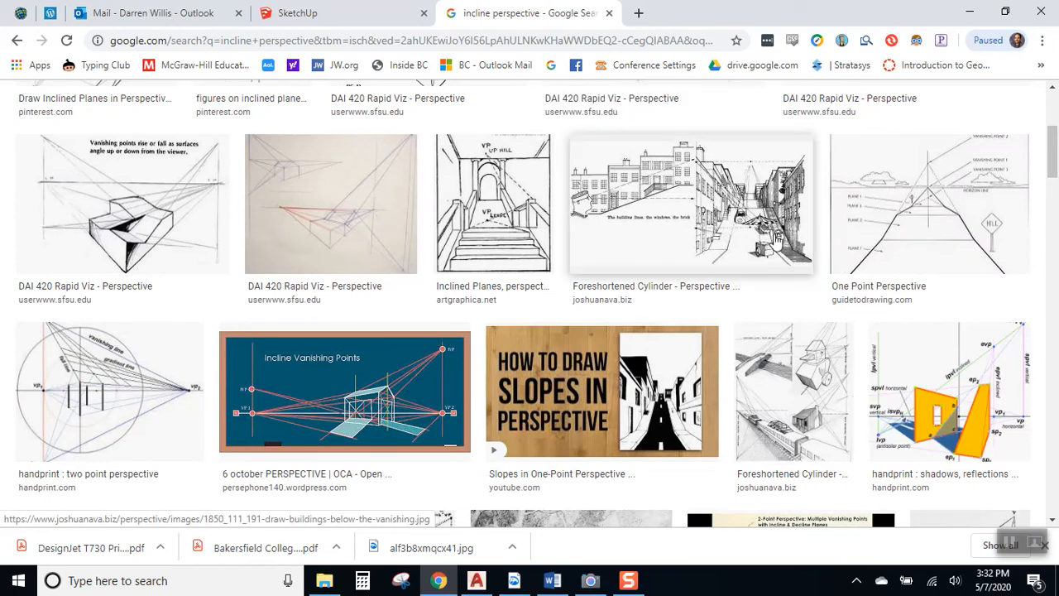
{"action": "scroll", "coordinate": [773, 248], "scroll_direction": "up", "scroll_amount": 3}
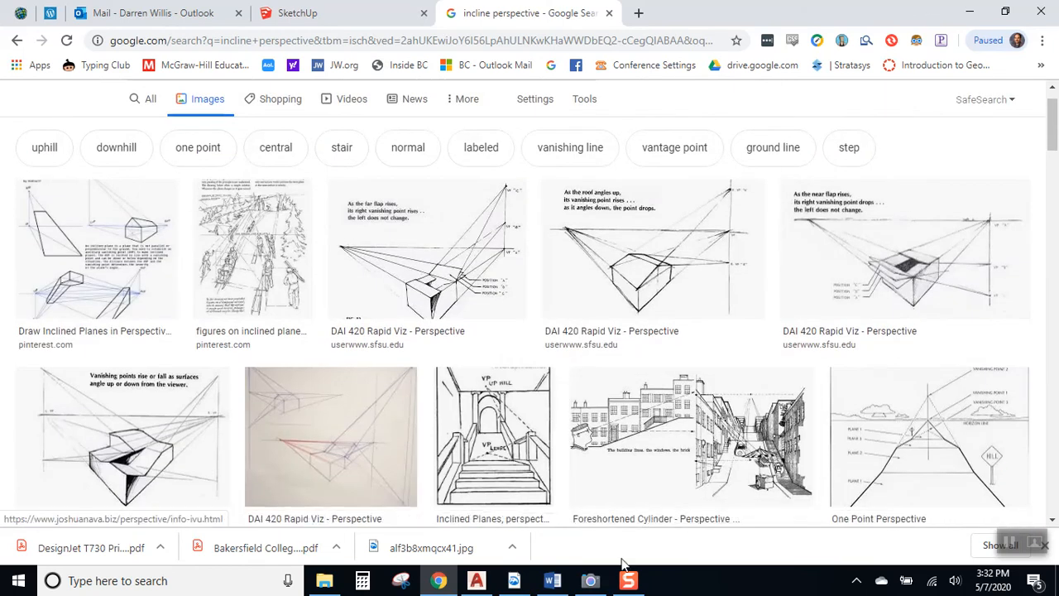
- Review the three-view sketch in the Camera app and the park-city-ski-jump photo in the browser
{"action": "left_click", "coordinate": [597, 582]}
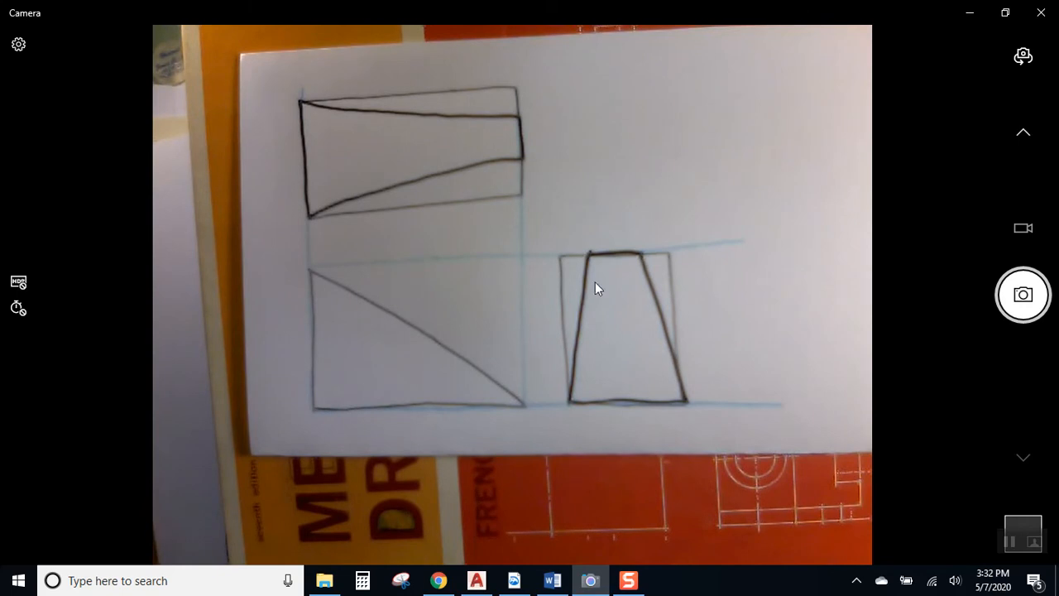
{"action": "left_click", "coordinate": [1011, 542]}
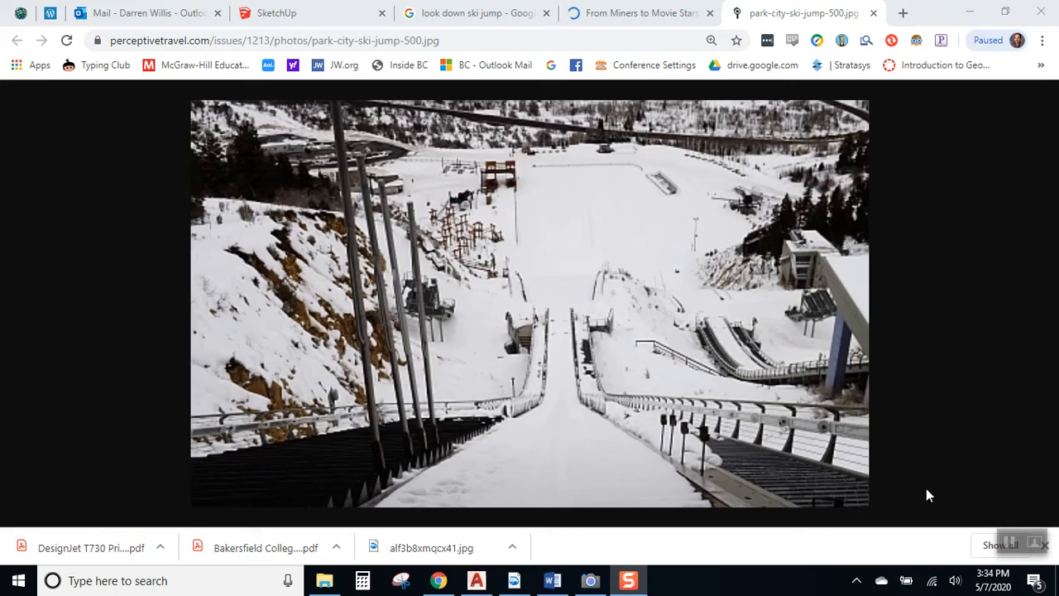
{"action": "left_click", "coordinate": [592, 581]}
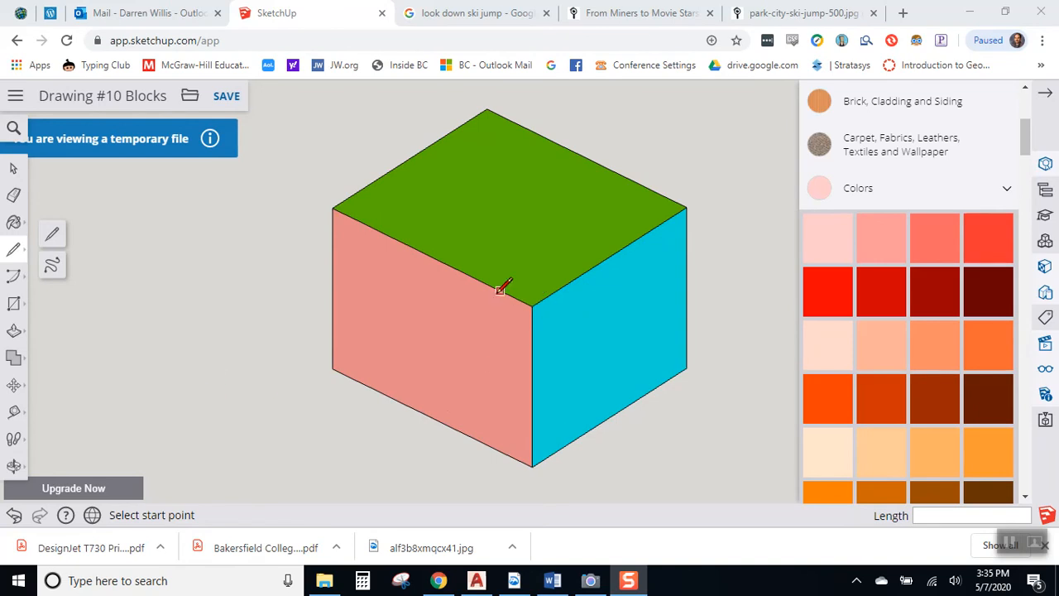
- Draw a diagonal about 6 11/16" long across the pink side's upper front corner and push the triangle back 1' through the block
{"action": "left_click", "coordinate": [461, 272]}
{"action": "left_click", "coordinate": [533, 385]}
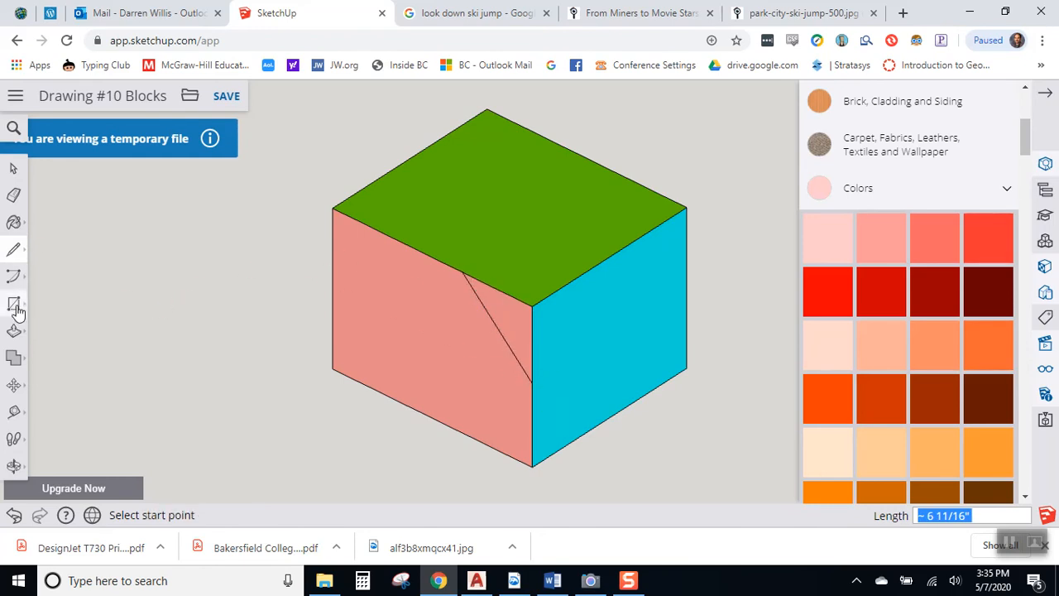
{"action": "left_click", "coordinate": [13, 330]}
{"action": "left_click", "coordinate": [507, 324]}
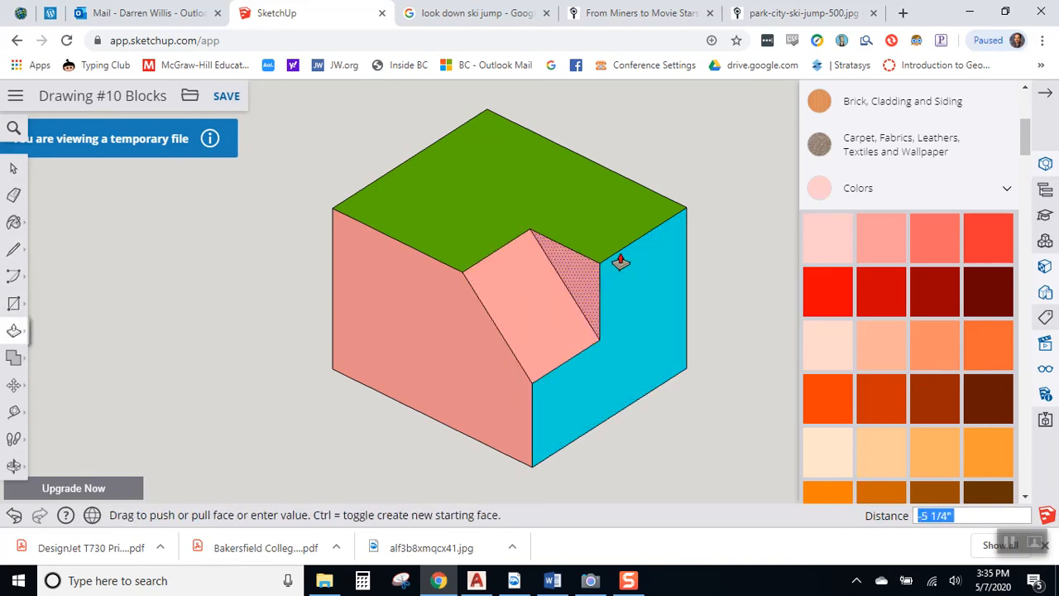
{"action": "left_click", "coordinate": [712, 224]}
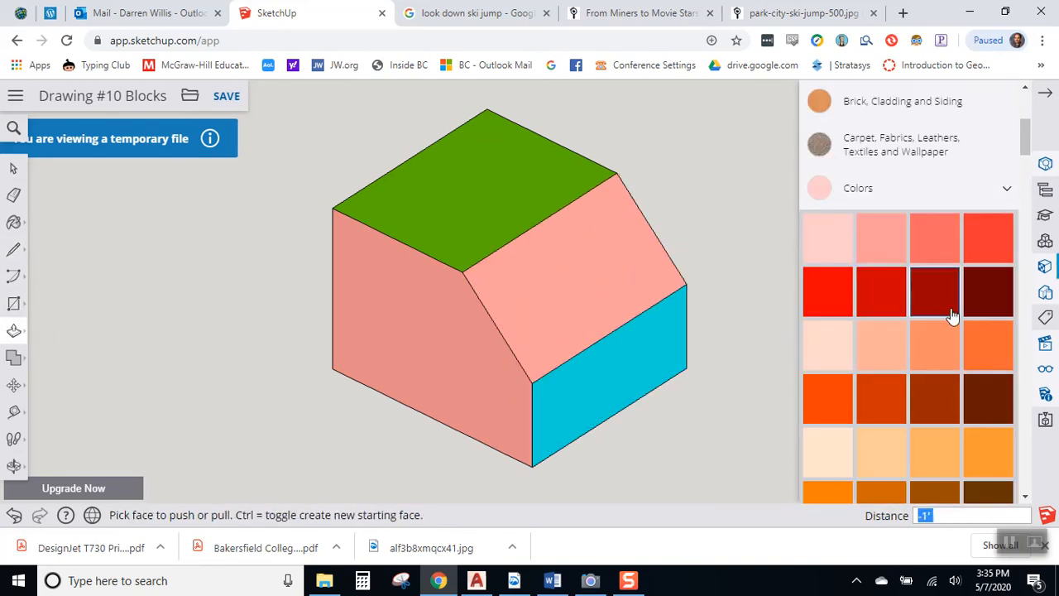
- Paint the block's inclined face bright yellow from the Colors materials
{"action": "scroll", "coordinate": [960, 359], "scroll_direction": "down", "scroll_amount": 3}
{"action": "left_click", "coordinate": [828, 427]}
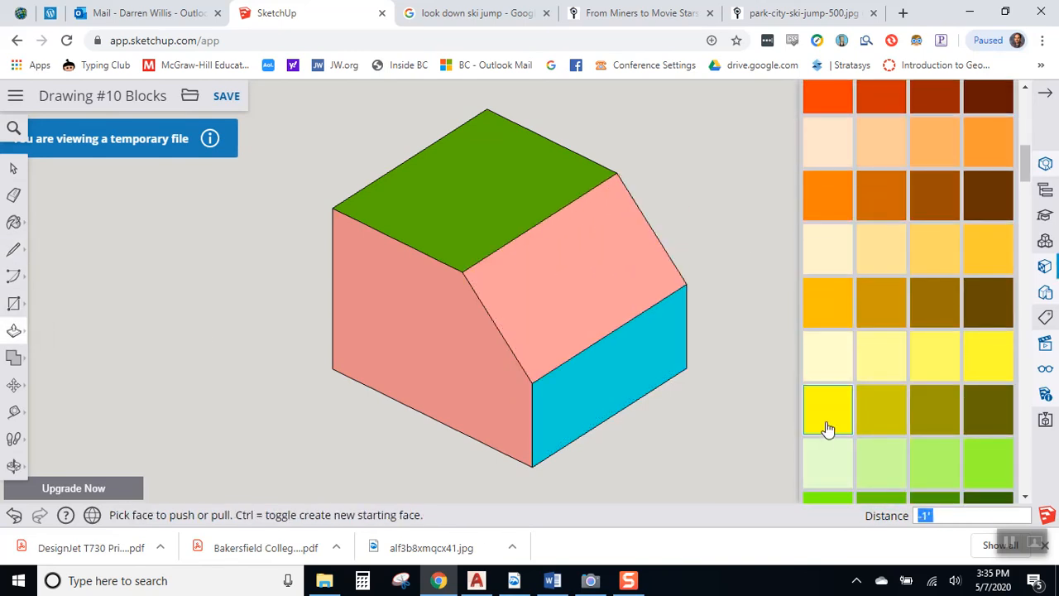
{"action": "left_click", "coordinate": [591, 250]}
{"action": "scroll", "coordinate": [754, 191], "scroll_direction": "up", "scroll_amount": 1}
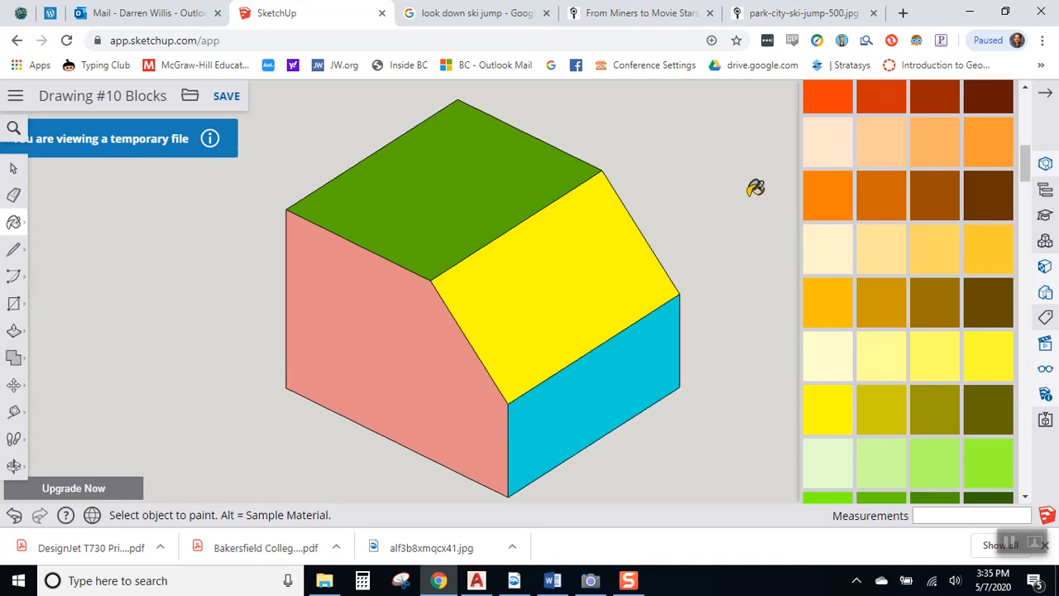
- Highlight the block's pink, green, yellow and blue faces in turn, clear the selection and view the hand sketch in the Camera app
{"action": "left_click", "coordinate": [13, 169]}
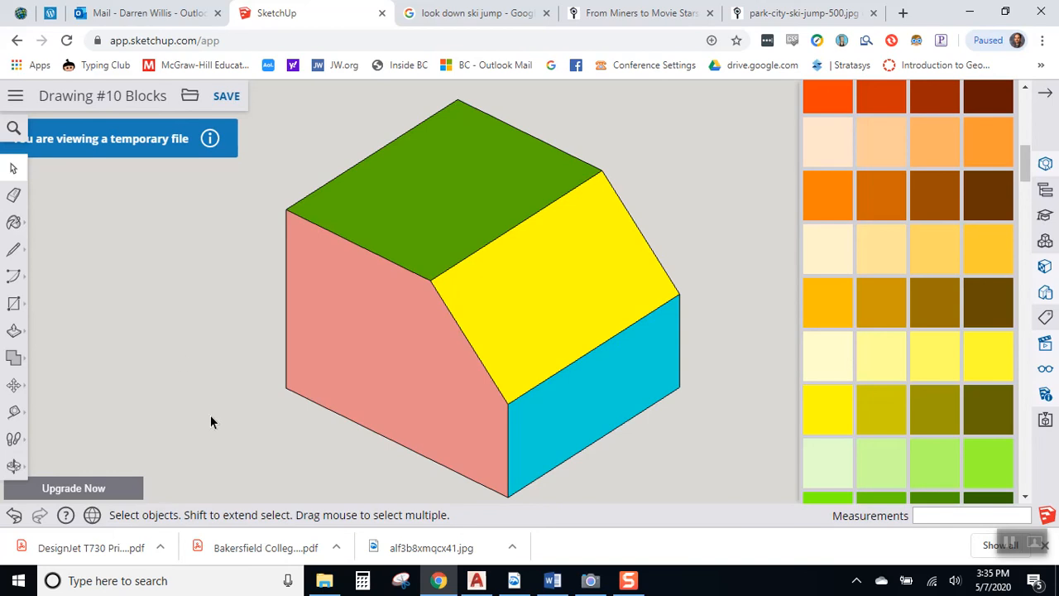
{"action": "left_click", "coordinate": [358, 361]}
{"action": "left_click", "coordinate": [444, 188]}
{"action": "left_click", "coordinate": [555, 286]}
{"action": "left_click", "coordinate": [666, 381]}
{"action": "left_click", "coordinate": [626, 293]}
{"action": "left_click", "coordinate": [740, 208]}
{"action": "left_click", "coordinate": [590, 580]}
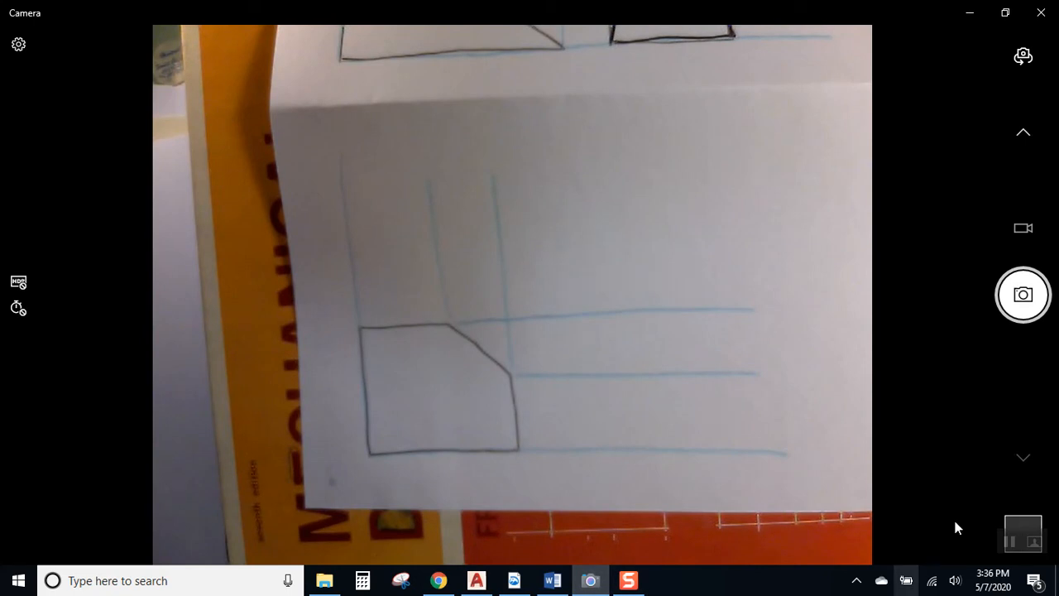
- Return to SketchUp in the browser, examine the green and yellow faces in the top view, and compare them with the Camera app sketch
{"action": "left_click", "coordinate": [438, 580]}
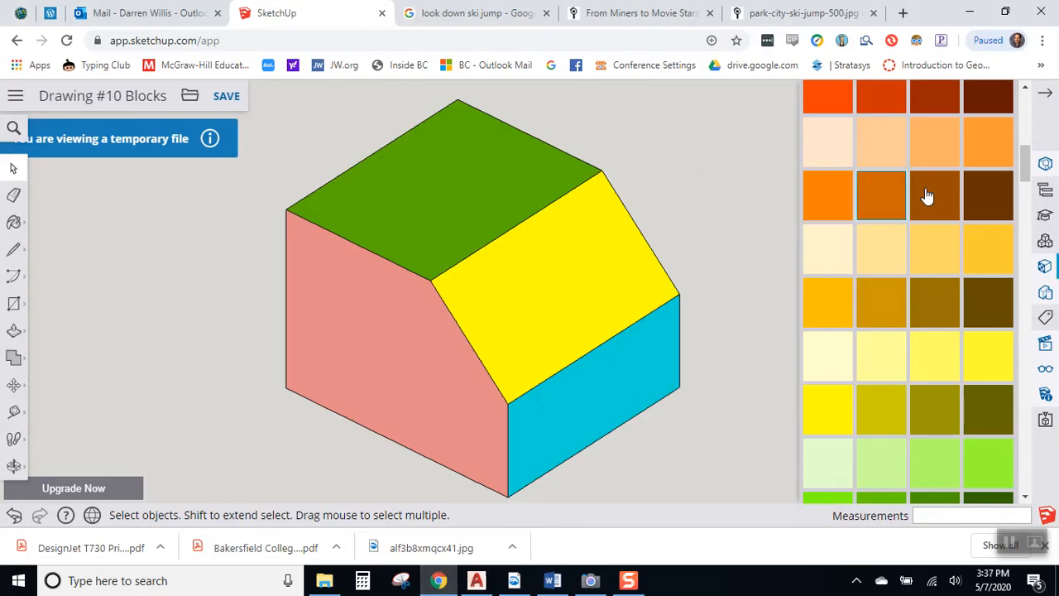
{"action": "left_click", "coordinate": [1046, 344]}
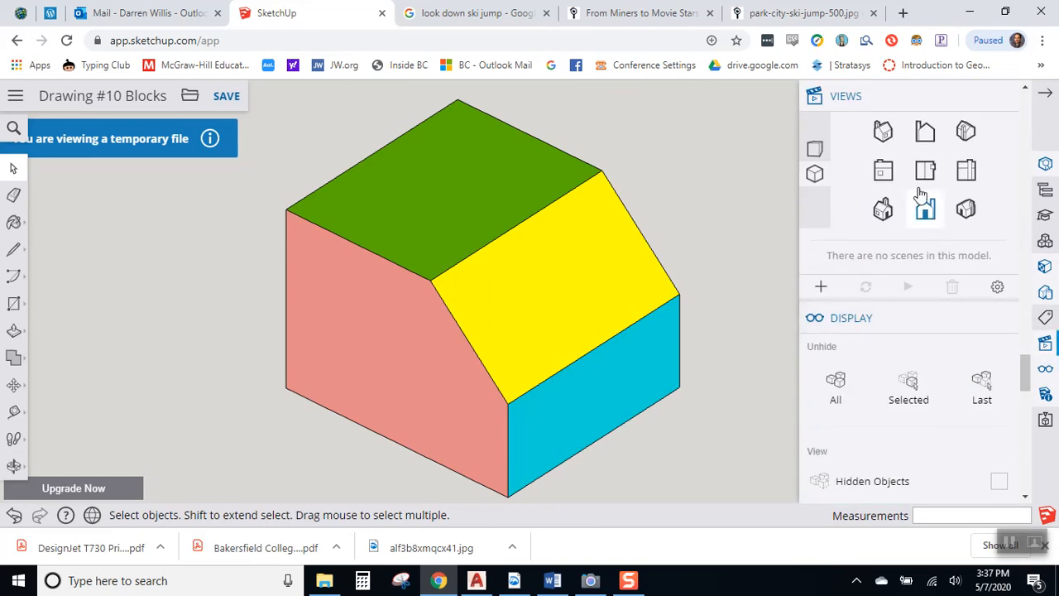
{"action": "mouse_move", "coordinate": [520, 247]}
{"action": "middle_mouse_down"}
{"action": "mouse_move", "coordinate": [649, 431]}
{"action": "mouse_move", "coordinate": [524, 290]}
{"action": "mouse_move", "coordinate": [538, 327]}
{"action": "middle_mouse_up"}
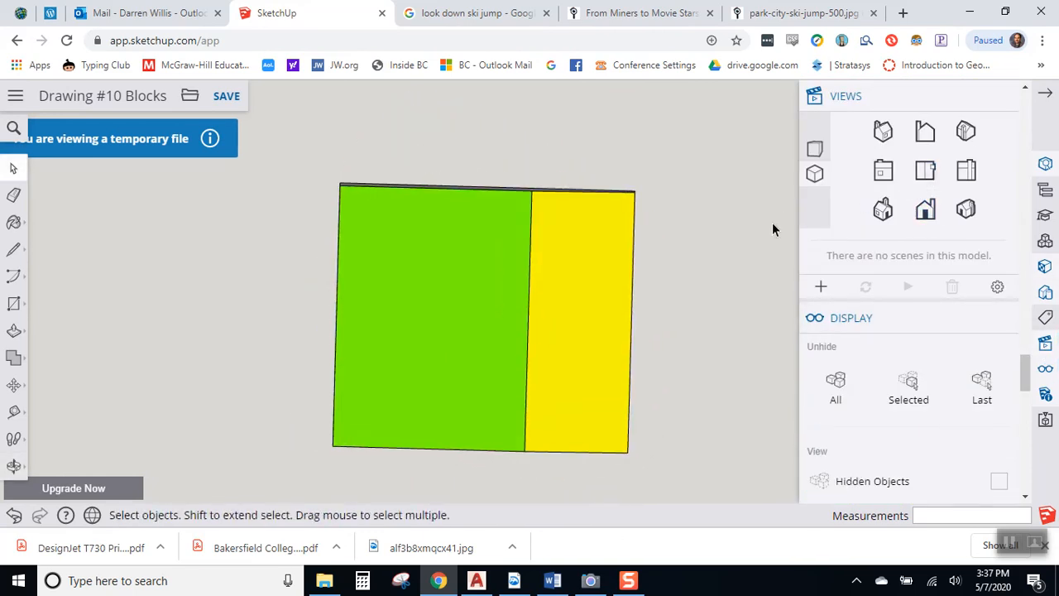
{"action": "left_click", "coordinate": [924, 172]}
{"action": "left_click", "coordinate": [468, 291]}
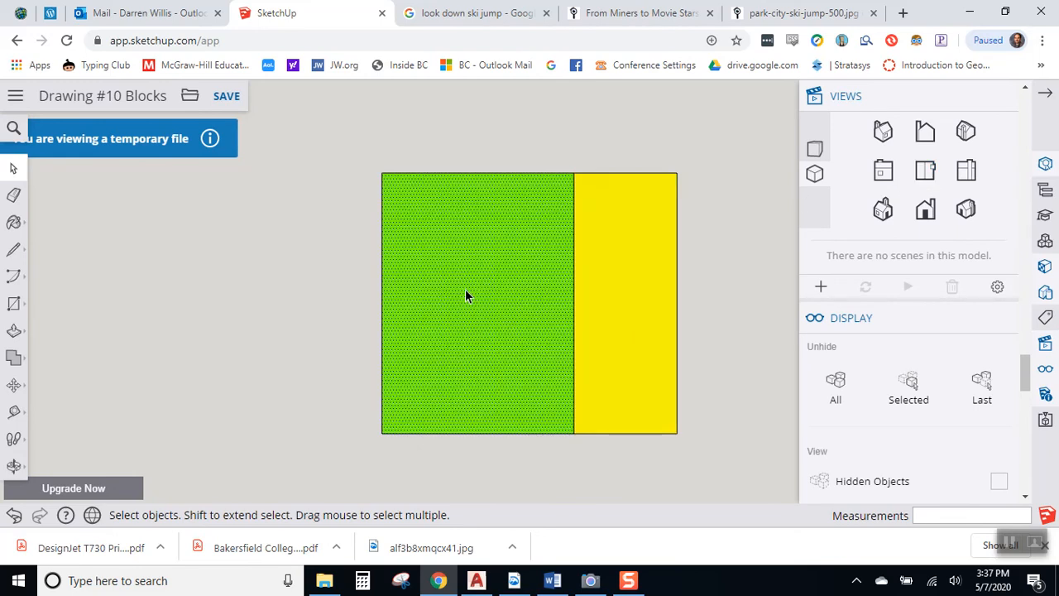
{"action": "left_click", "coordinate": [621, 312]}
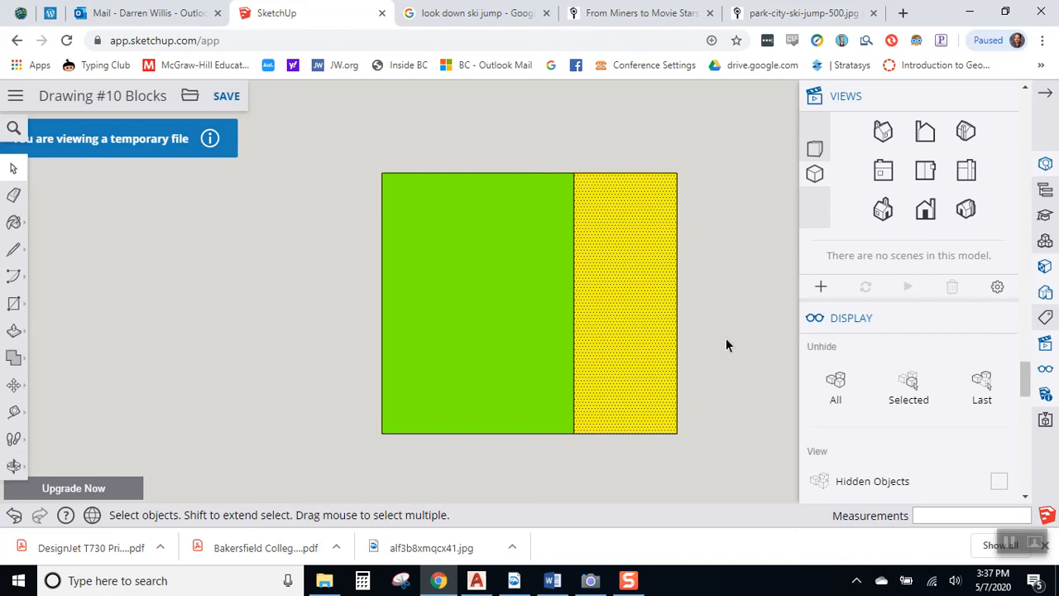
{"action": "left_click", "coordinate": [726, 341]}
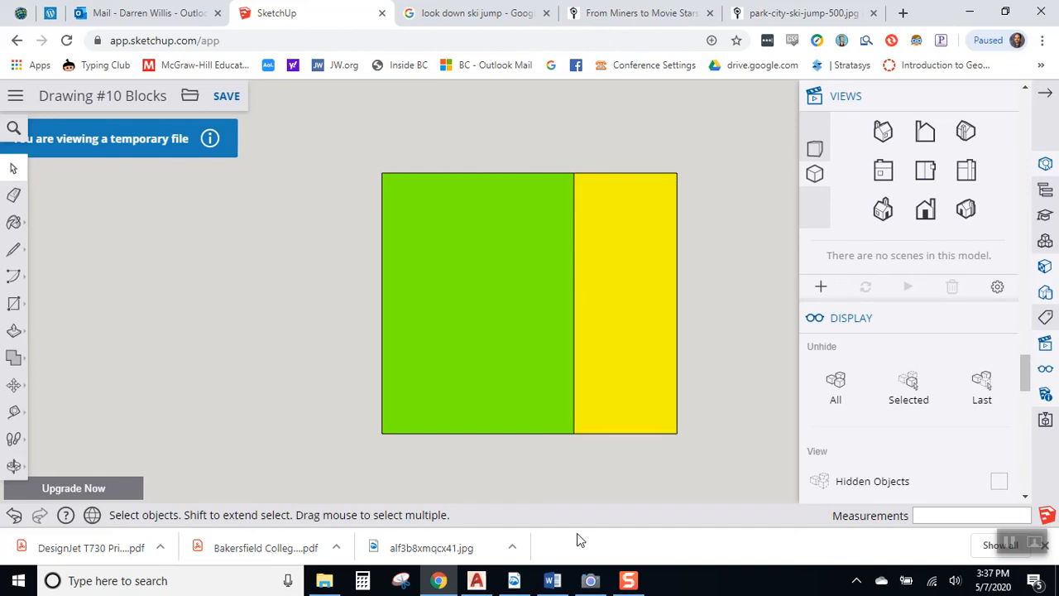
{"action": "left_click", "coordinate": [588, 581]}
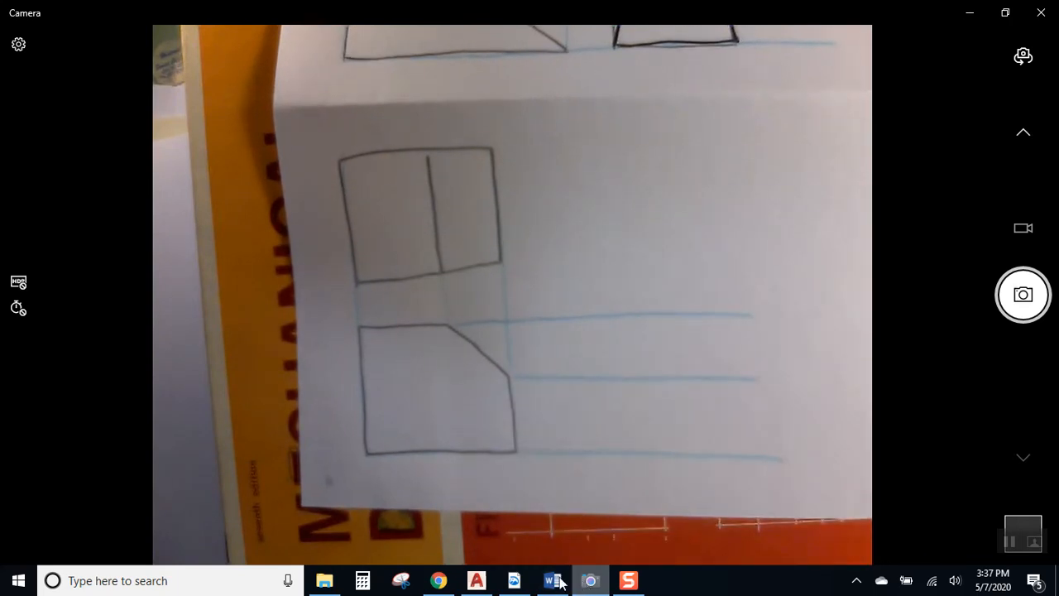
- Return to SketchUp in the browser, examine the yellow and blue faces in the right side view, and switch to the Camera app sketch
{"action": "left_click", "coordinate": [438, 580]}
{"action": "middle_click_drag", "start_coordinate": [689, 432], "coordinate": [666, 347]}
{"action": "middle_click_drag", "start_coordinate": [706, 303], "coordinate": [667, 274]}
{"action": "left_click", "coordinate": [979, 169]}
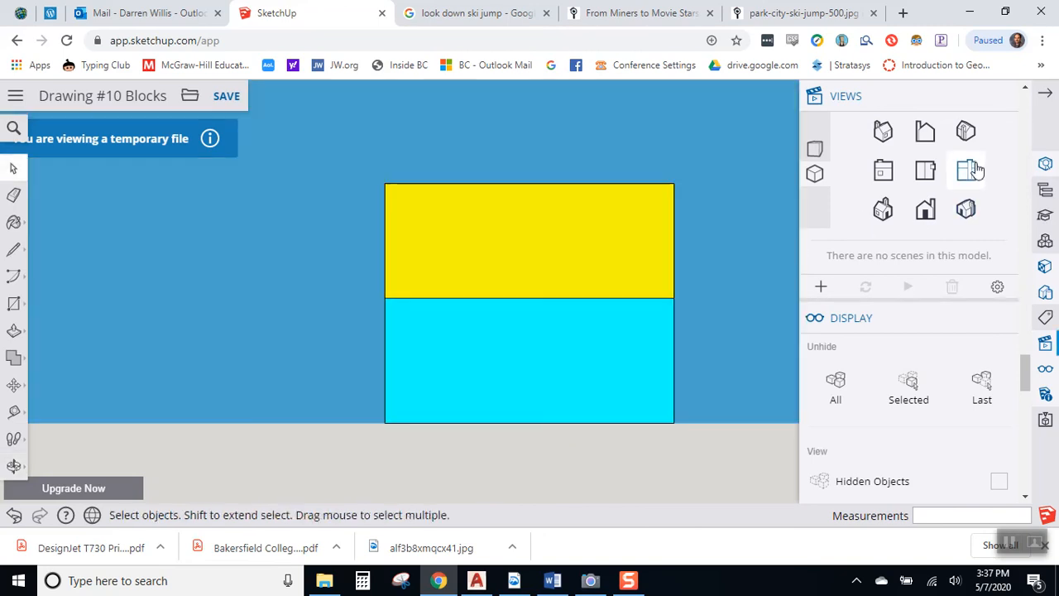
{"action": "left_click", "coordinate": [529, 236]}
{"action": "left_click", "coordinate": [503, 355]}
{"action": "left_click", "coordinate": [519, 244]}
{"action": "left_click", "coordinate": [491, 352]}
{"action": "left_click", "coordinate": [486, 266]}
{"action": "left_click", "coordinate": [485, 338]}
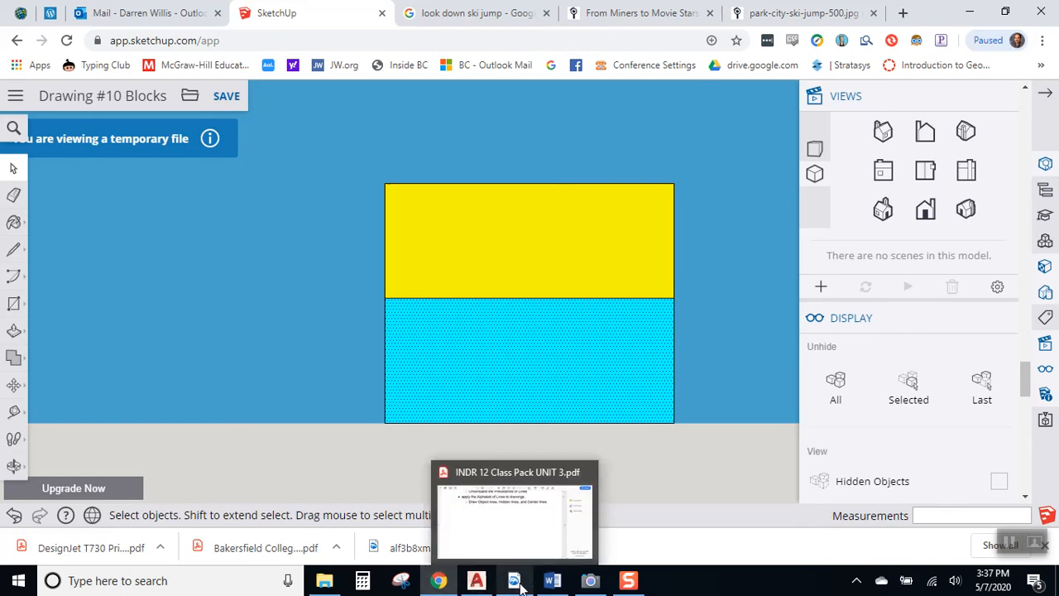
{"action": "left_click", "coordinate": [588, 582]}
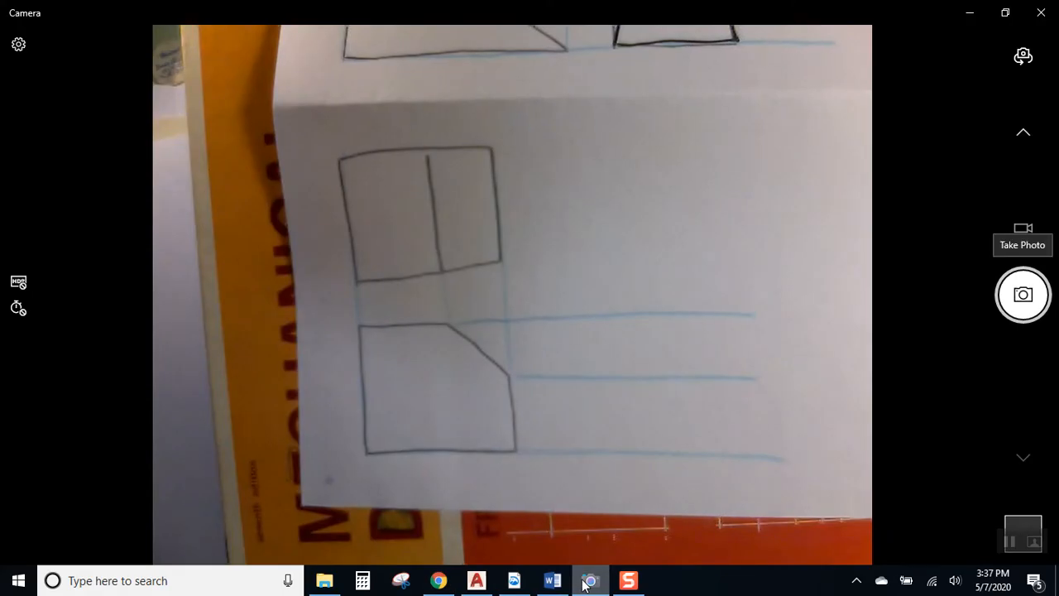